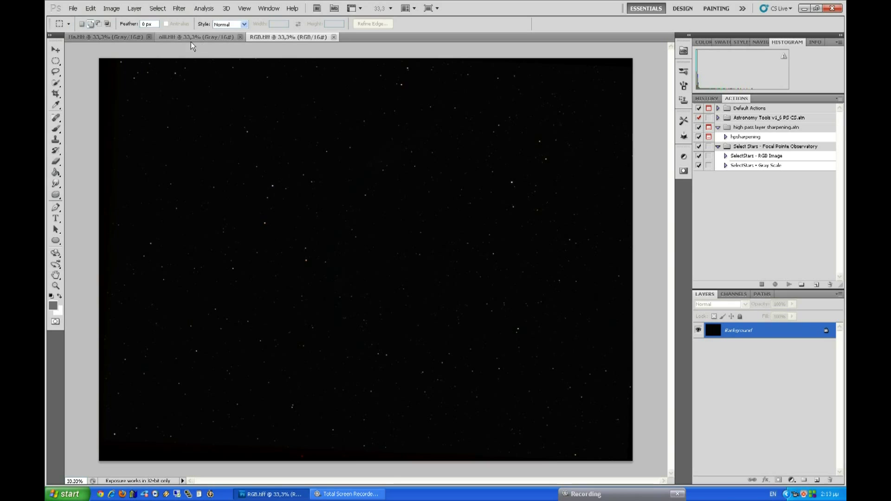
Step: Stretch the Ha.tiff image with a Levels adjustment, raising the midtone input level to 4.90
left_click(105, 34)
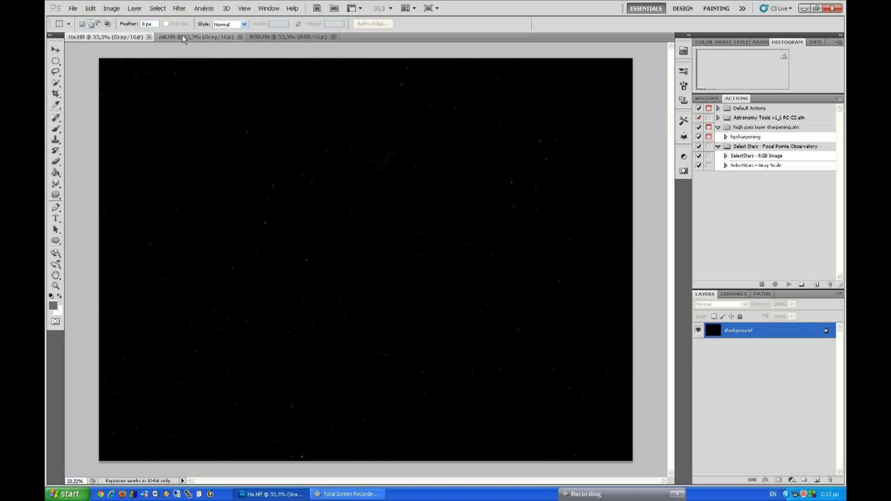
left_click(182, 35)
left_click(264, 37)
left_click(106, 37)
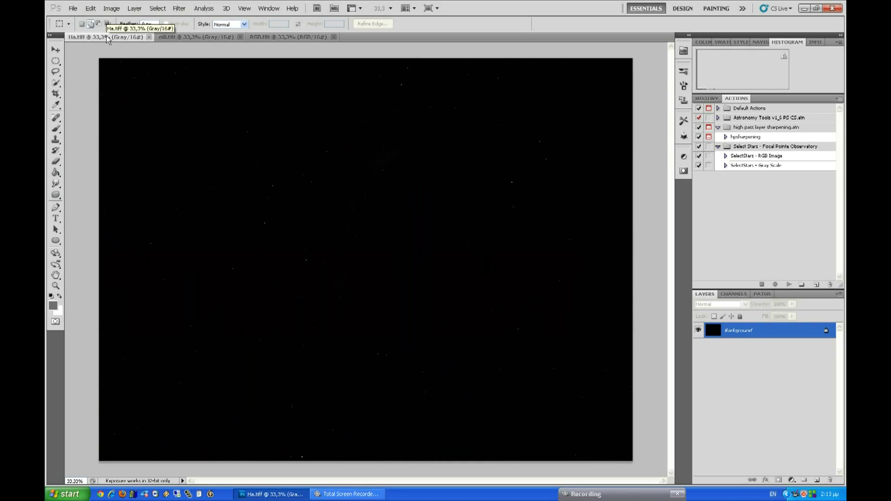
left_click(112, 12)
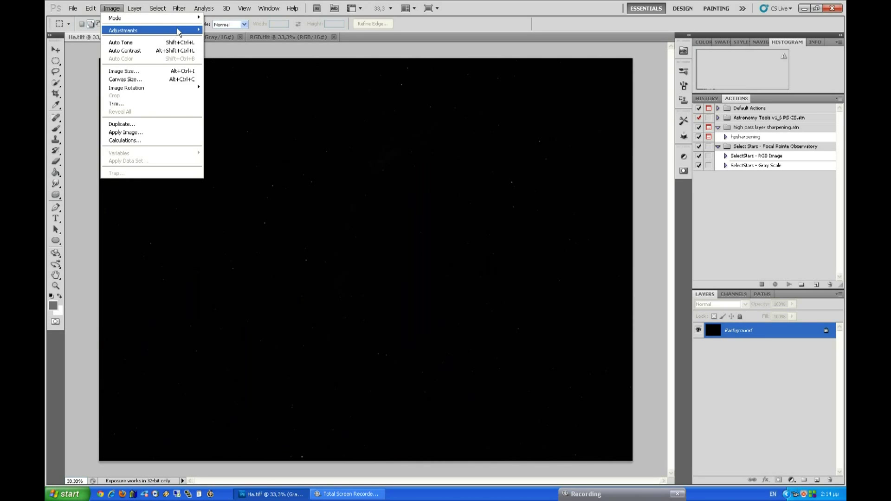
mouse_move(181, 31)
left_click(227, 39)
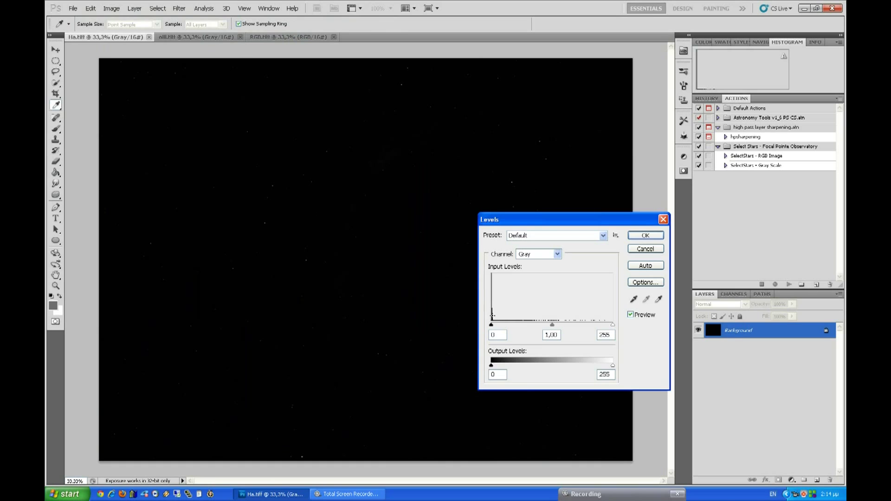
left_click_drag(552, 328, 495, 324)
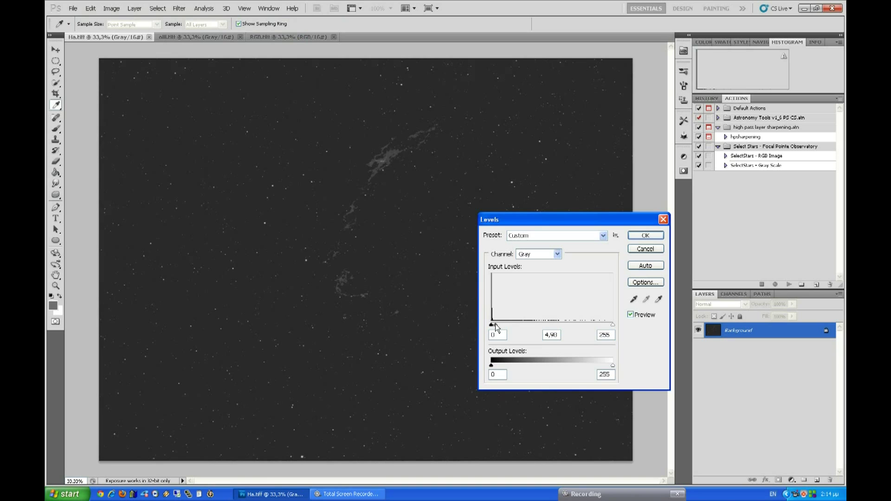
left_click(629, 238)
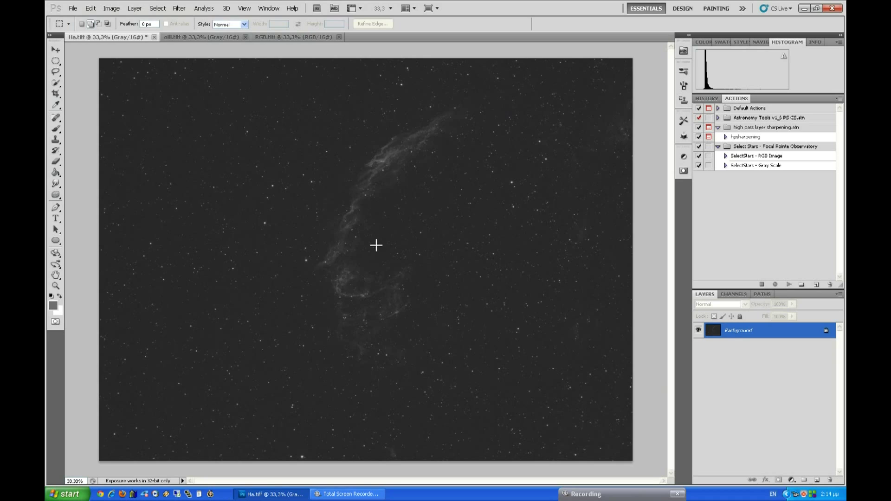
Step: Apply a second Levels stretch to the Ha image with shadow input 14 and midtone input 2.51
left_click(115, 10)
mouse_move(123, 30)
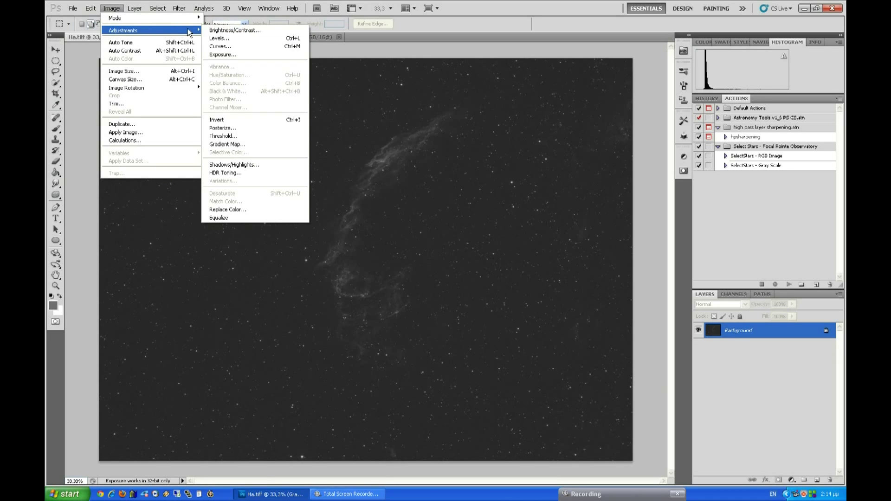
left_click(231, 38)
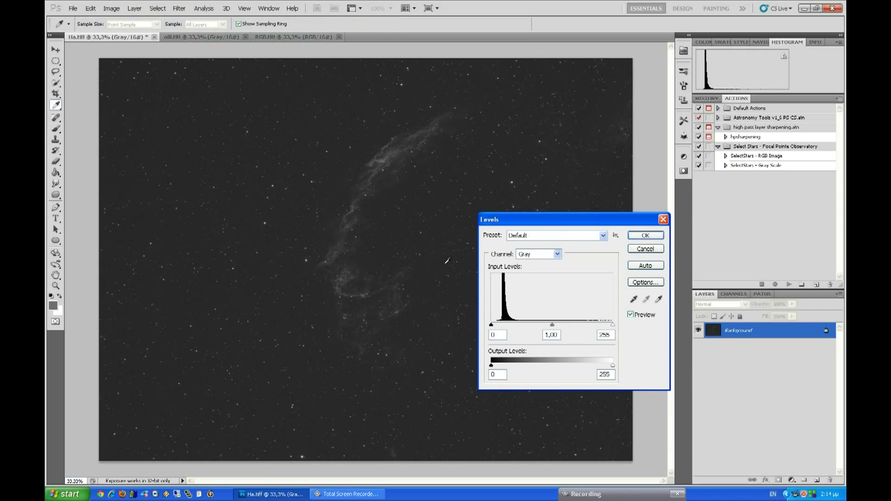
left_click_drag(492, 325, 496, 325)
left_click_drag(556, 325, 497, 325)
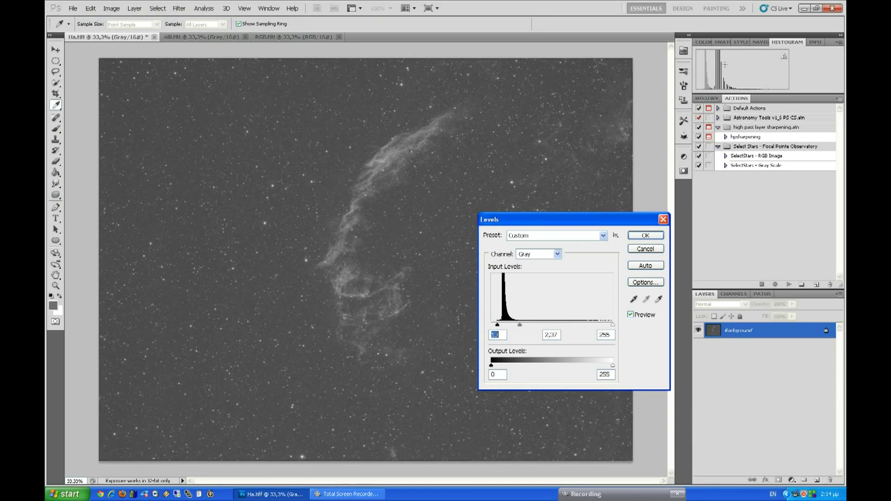
left_click_drag(498, 325, 519, 325)
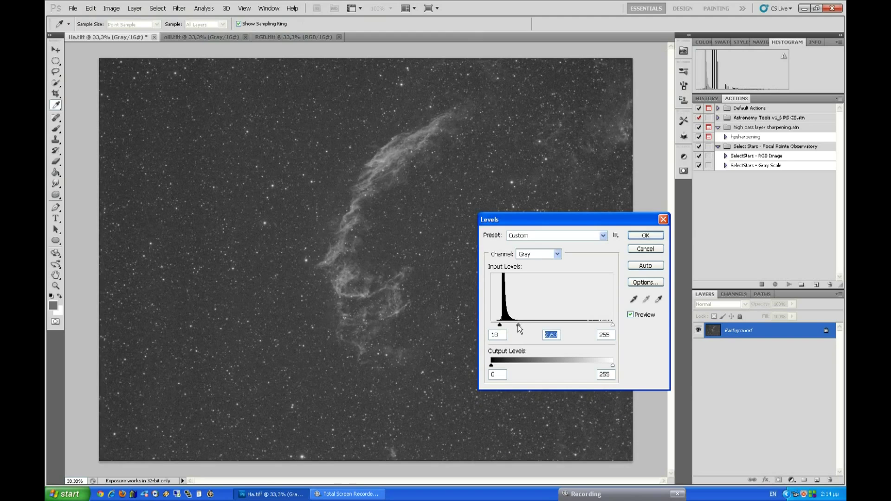
key("ctrl+plus")
key("ctrl+plus")
key("ctrl+plus")
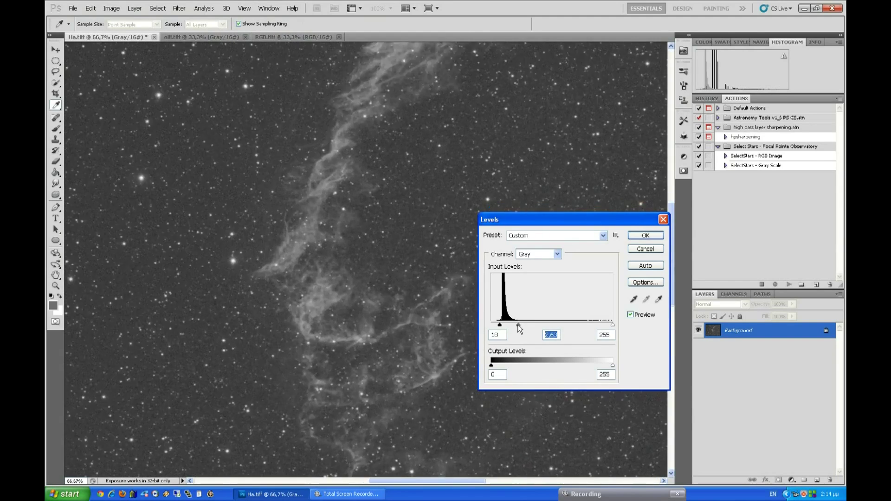
left_click_drag(500, 325, 519, 325)
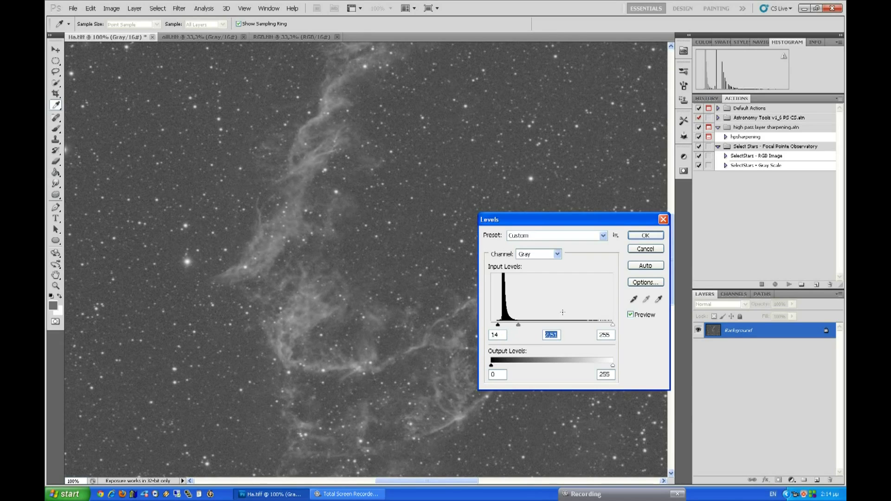
left_click(632, 236)
Step: Apply another Levels adjustment to the Ha image with shadow input 39 and slightly brightened midtones, comparing it with the unadjusted image
key("ctrl+0")
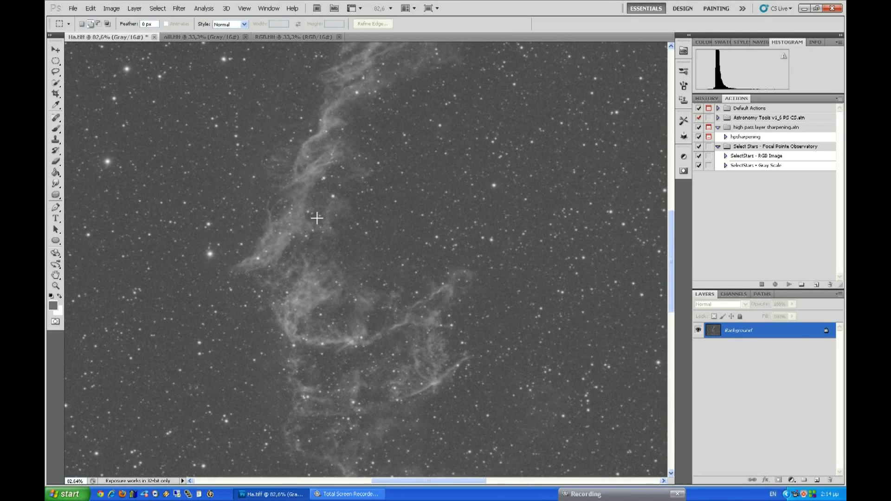
left_click_drag(673, 279, 660, 223)
left_click(105, 9)
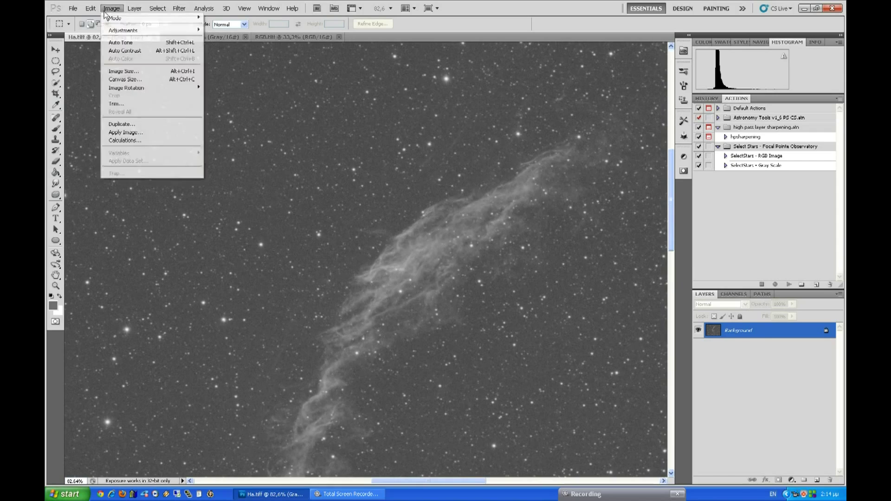
mouse_move(158, 31)
left_click(230, 38)
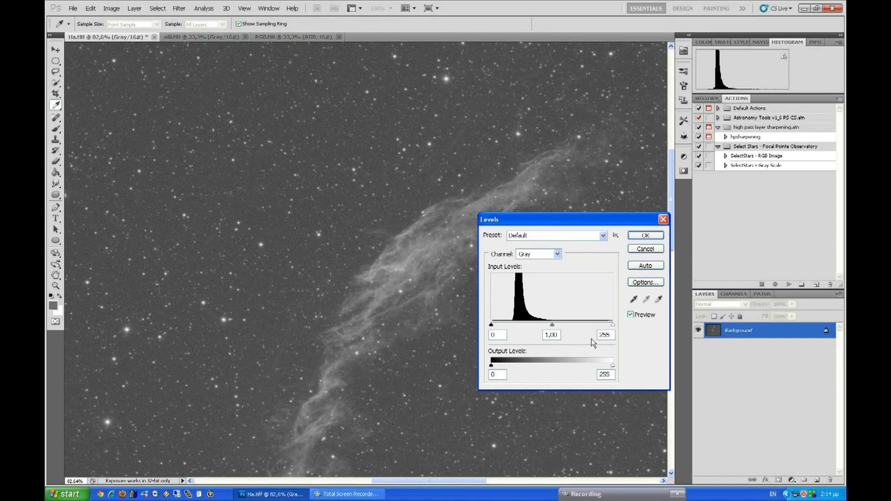
left_click_drag(491, 327, 551, 325)
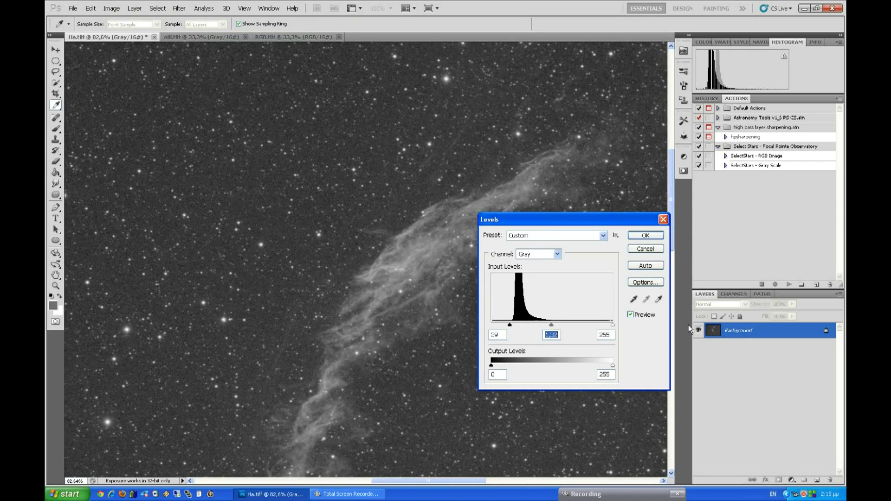
left_click(631, 315)
left_click(631, 315)
left_click(646, 236)
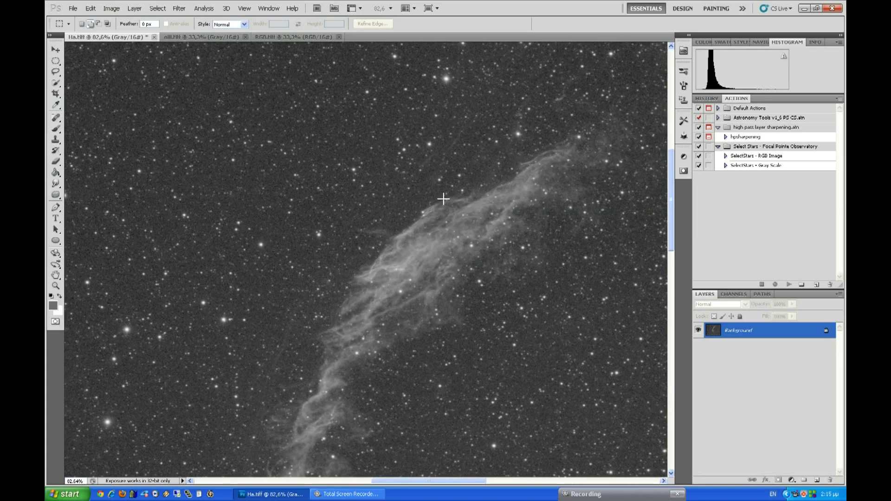
Step: Start a further Levels adjustment, fine-tune the shadow input just below the histogram's rise, and set the midtone input to 1.38
left_click(111, 8)
mouse_move(123, 31)
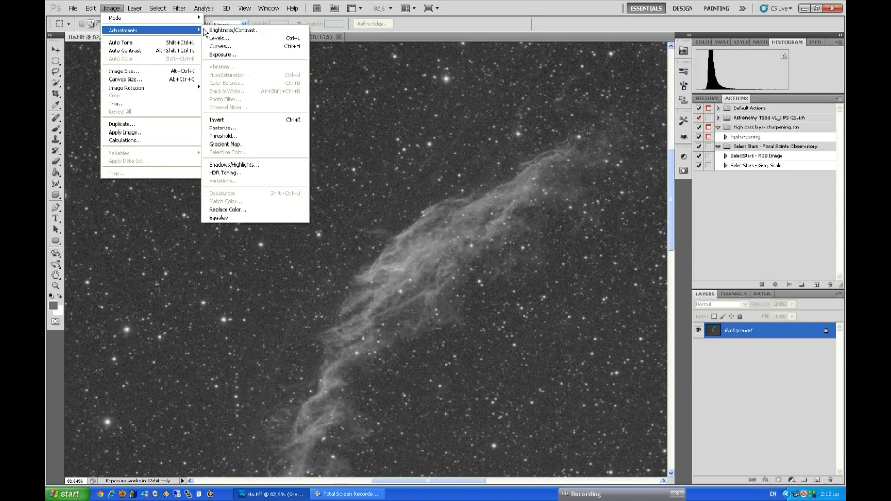
left_click(232, 37)
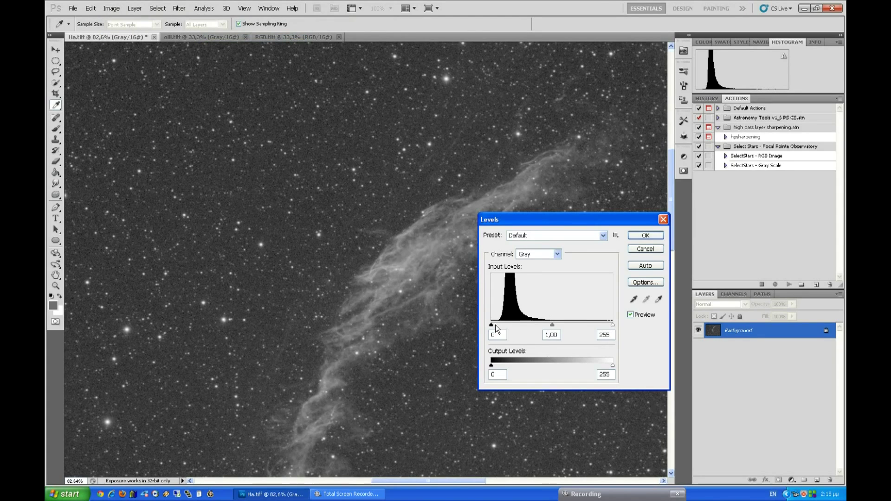
left_click_drag(492, 325, 494, 324)
left_click_drag(544, 219, 580, 232)
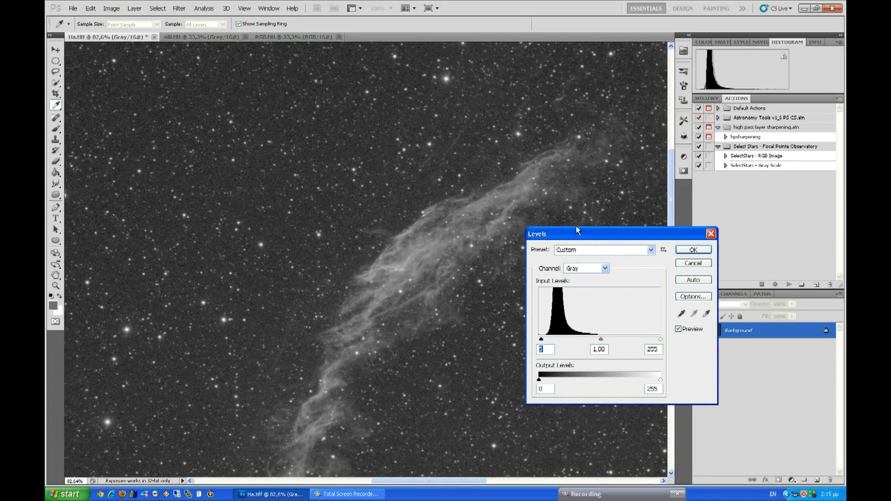
key("Down")
key("Down")
key("Down")
key("Down")
key("Down")
key("Up")
left_click_drag(600, 341, 543, 341)
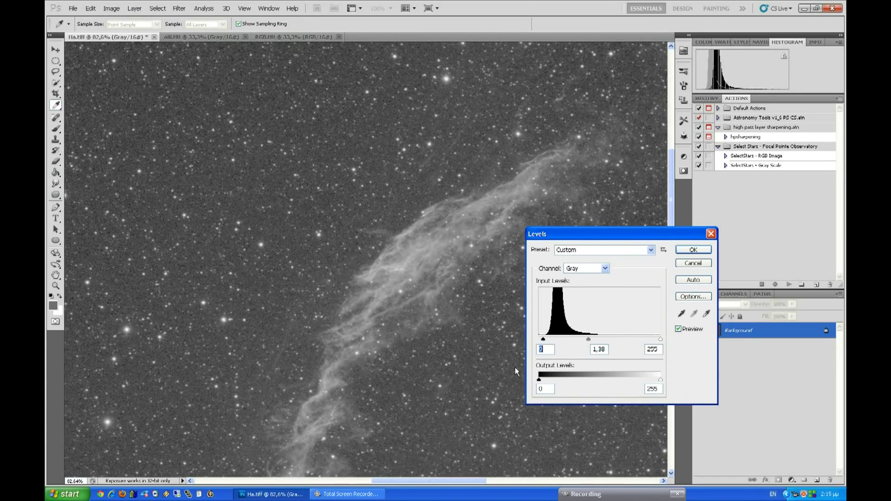
Step: Try a stronger stretch with shadow input 18 and brighter midtones while checking the faint nebulosity near the image's right edge
left_click_drag(398, 481, 553, 388)
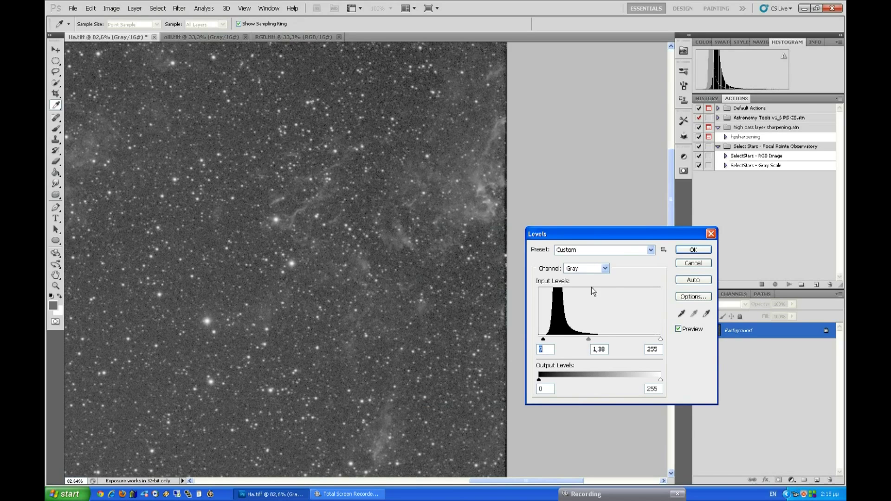
mouse_move(589, 339)
left_mouse_down()
mouse_move(547, 340)
mouse_move(578, 341)
left_mouse_up()
left_click_drag(493, 481, 424, 486)
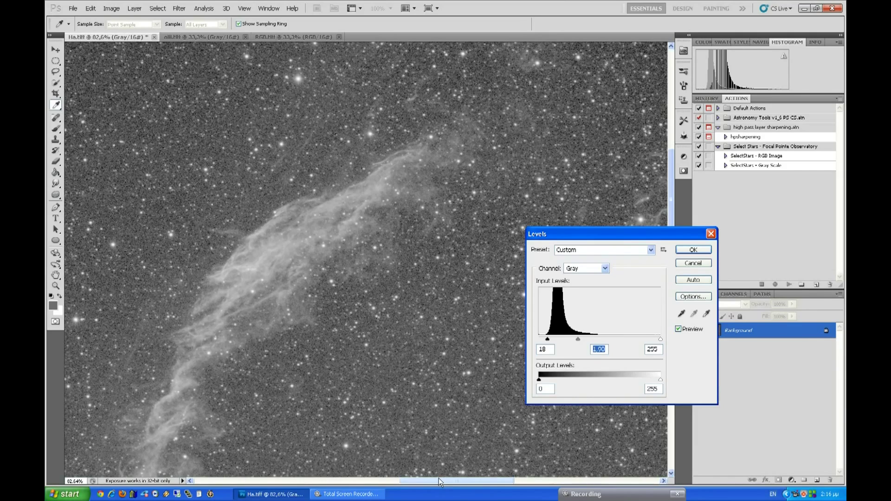
left_click_drag(478, 487, 512, 487)
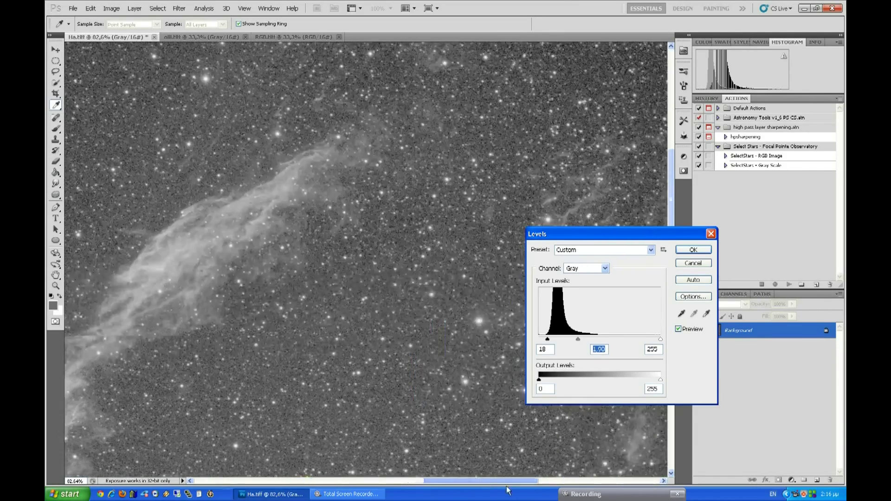
Step: Set the shadow input to 8 and the midtone input to 1.13, check the nebula's detail, and apply the Levels adjustment
left_click_drag(547, 338, 598, 342)
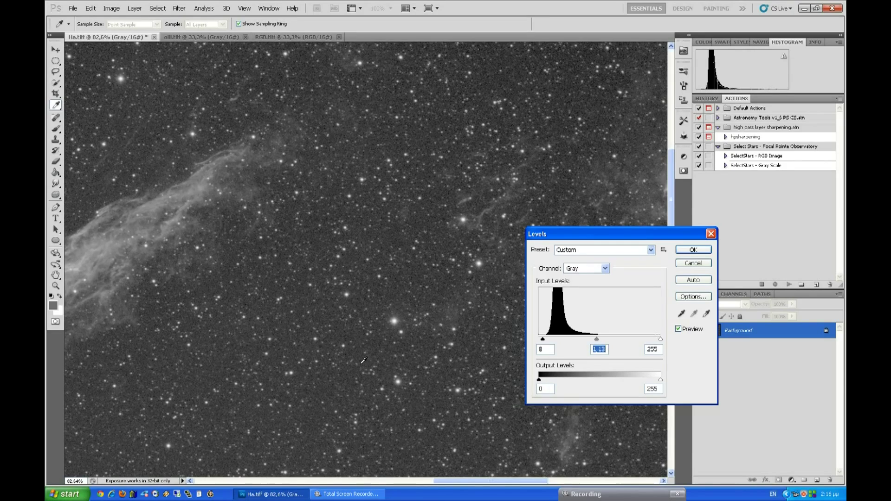
scroll(363, 360, "down", 2)
scroll(363, 360, "up", 2)
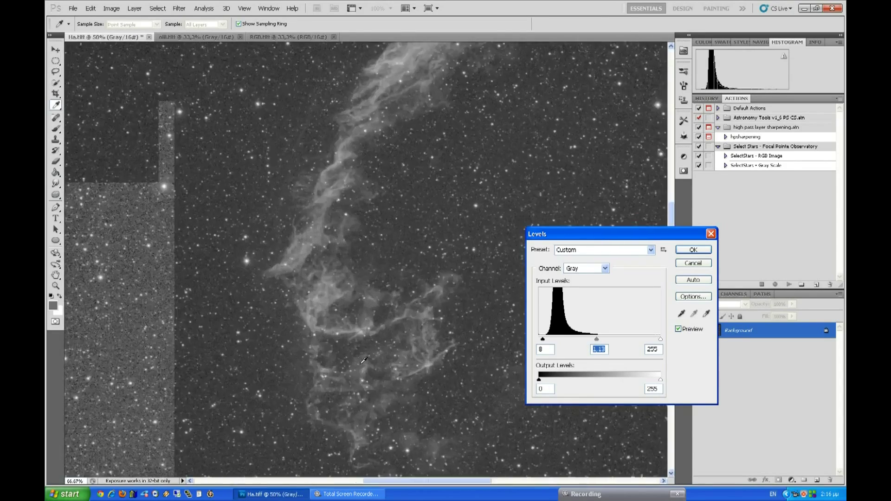
scroll(363, 361, "up", 2)
scroll(363, 360, "down", 1)
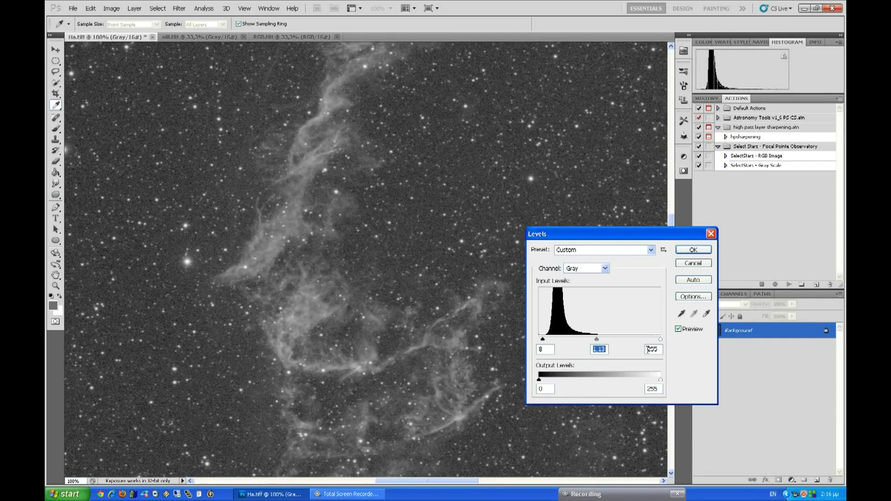
left_click(679, 329)
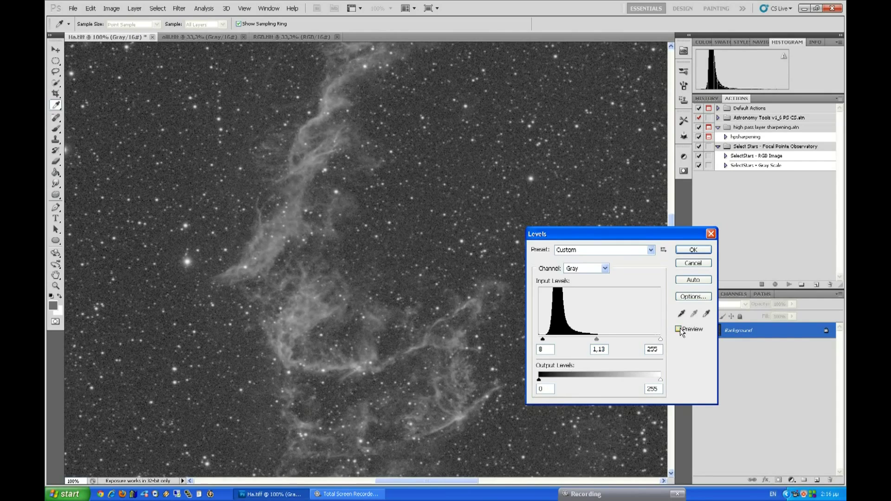
left_click(682, 248)
scroll(433, 294, "down", 3)
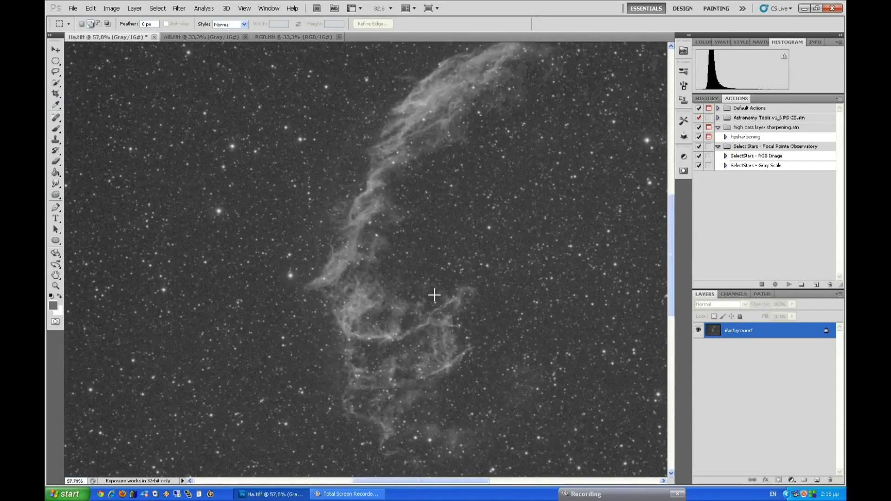
scroll(380, 185, "up", 1)
scroll(380, 184, "up", 3)
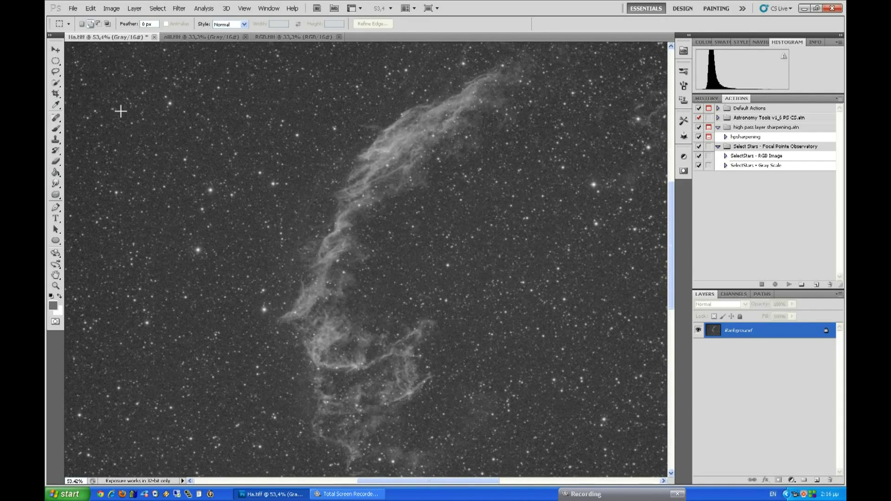
scroll(355, 120, "up", 1)
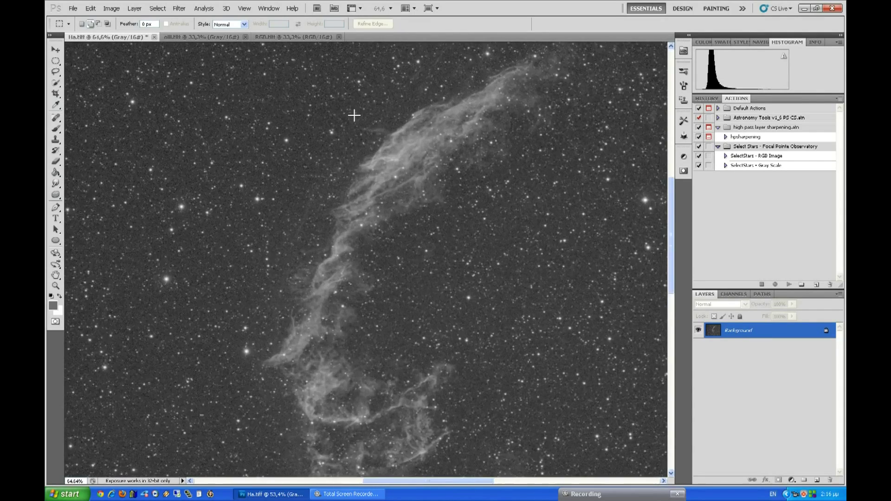
scroll(353, 115, "up", 1)
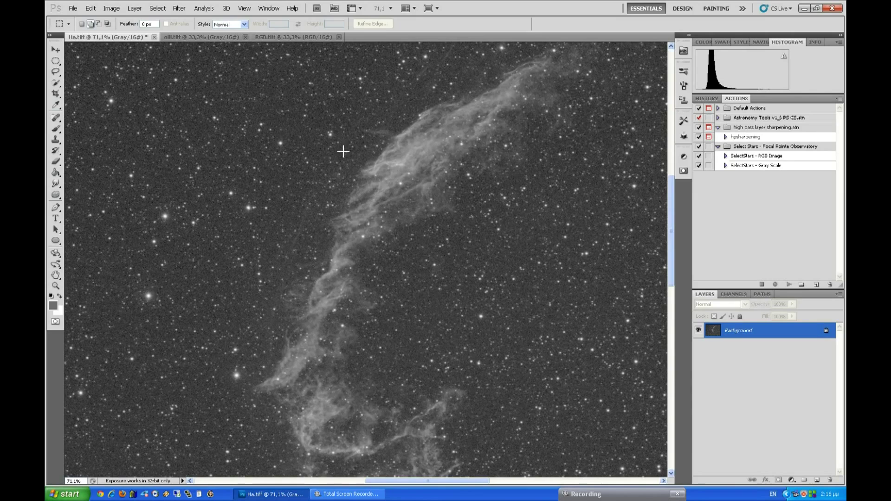
left_click(110, 9)
mouse_move(185, 30)
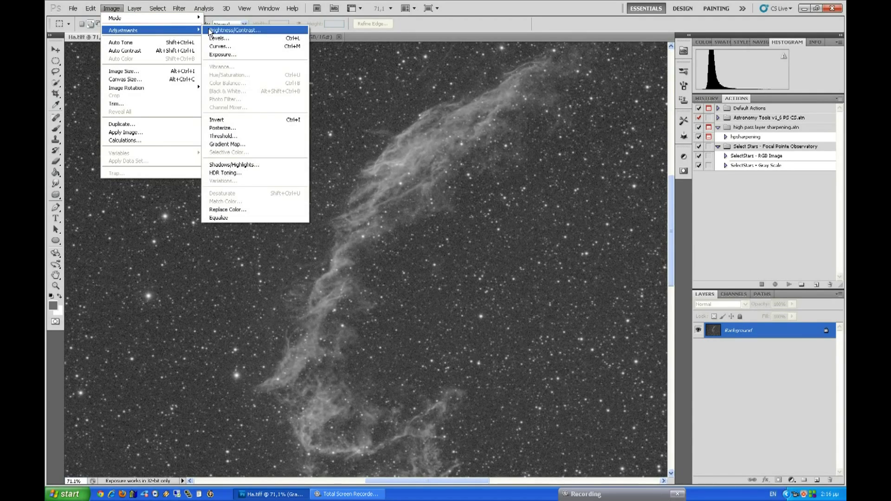
left_click(243, 37)
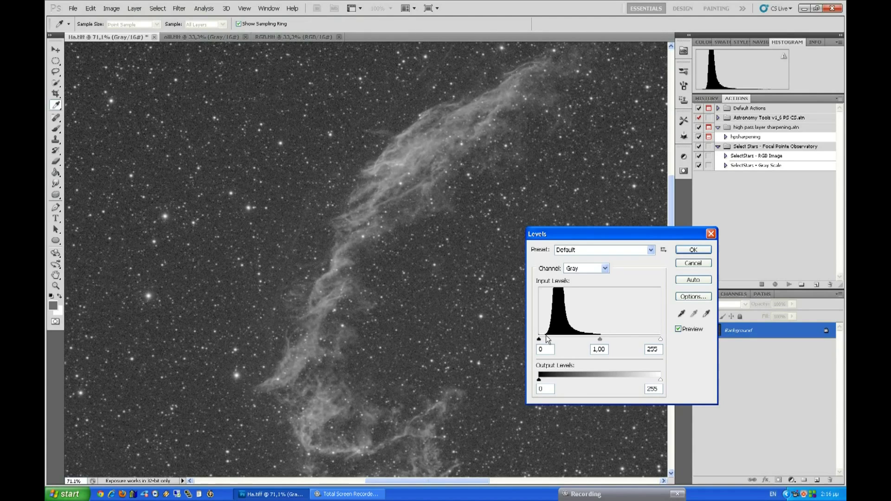
left_click_drag(540, 341, 550, 344)
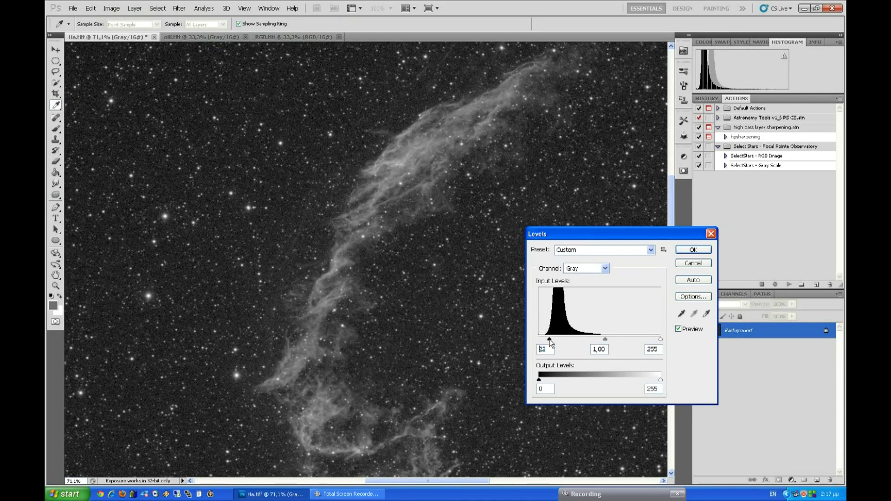
left_click_drag(551, 343, 552, 341)
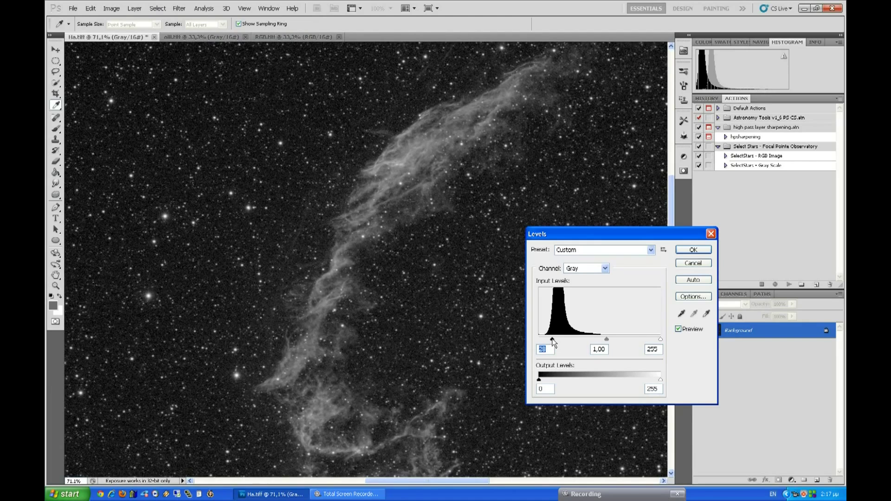
left_click_drag(553, 343, 554, 343)
left_click_drag(553, 341, 539, 342)
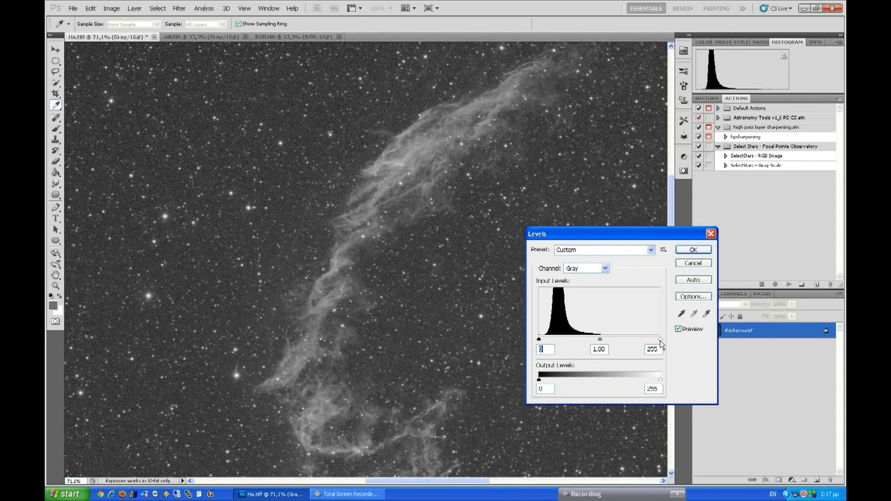
left_click_drag(661, 342, 572, 339)
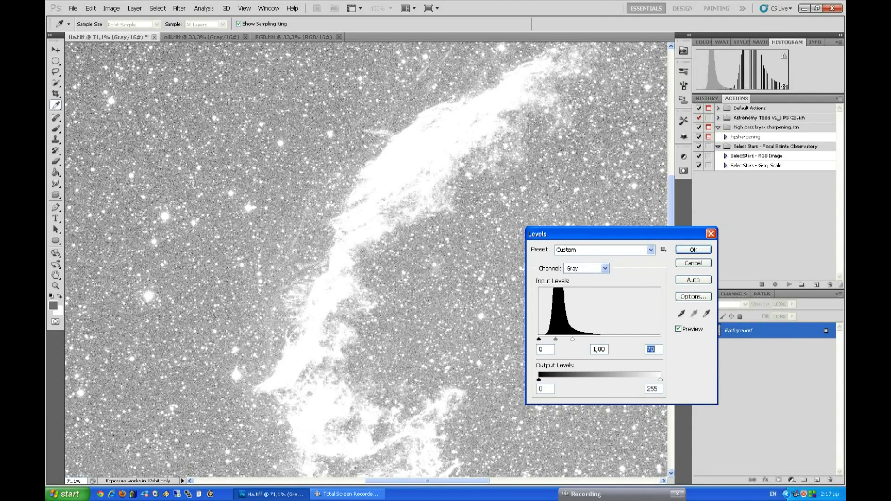
left_click(693, 263)
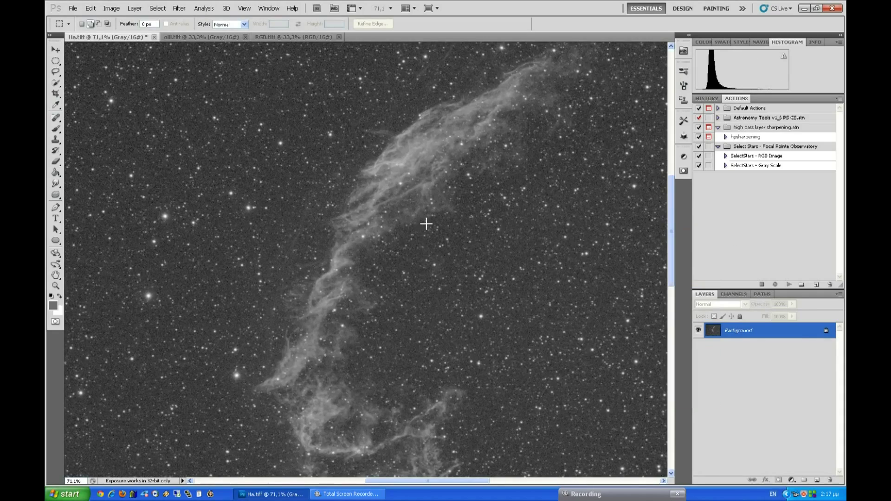
Step: Examine the nebula in the Ha image, both at full frame and close up along its bright upper filament
scroll(460, 224, "down", 4)
scroll(424, 187, "up", 2)
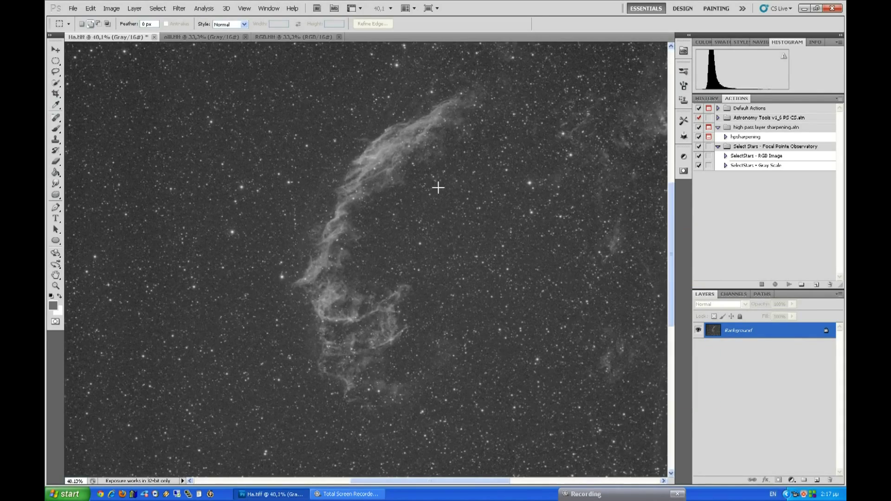
scroll(481, 163, "down", 1)
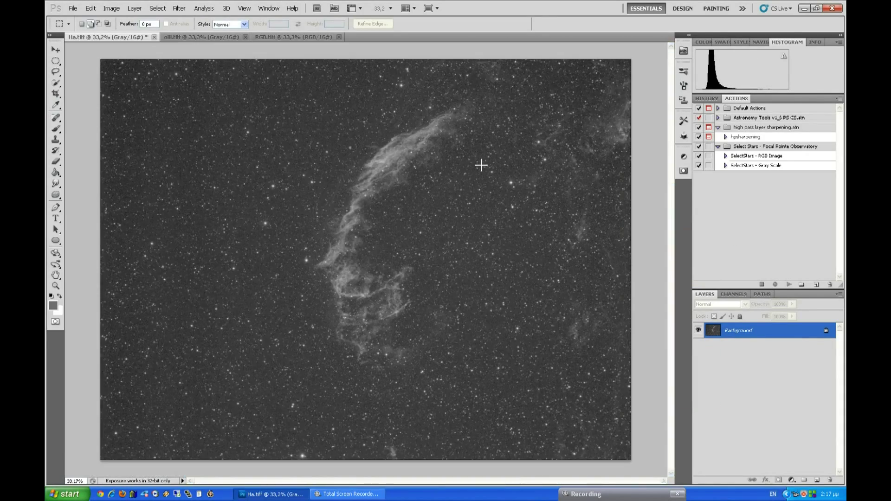
scroll(492, 130, "up", 5)
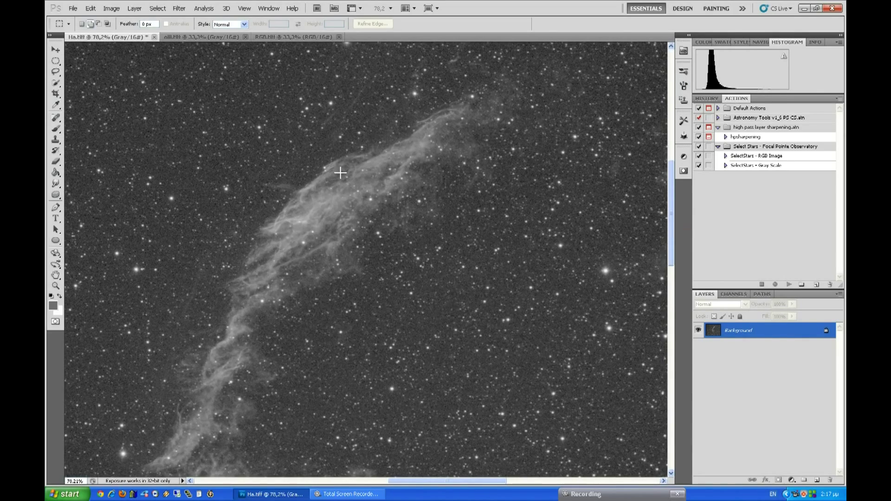
scroll(409, 211, "down", 1)
scroll(443, 225, "down", 1)
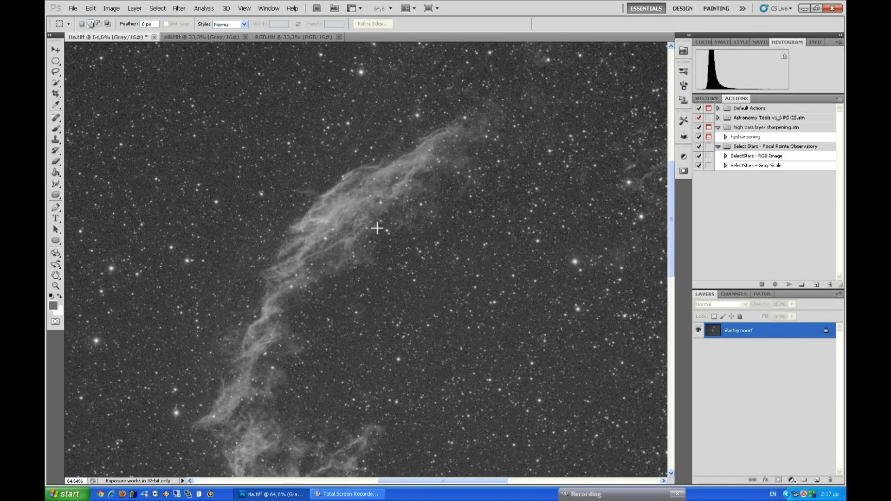
scroll(469, 256, "right", 1)
scroll(592, 272, "right", 1)
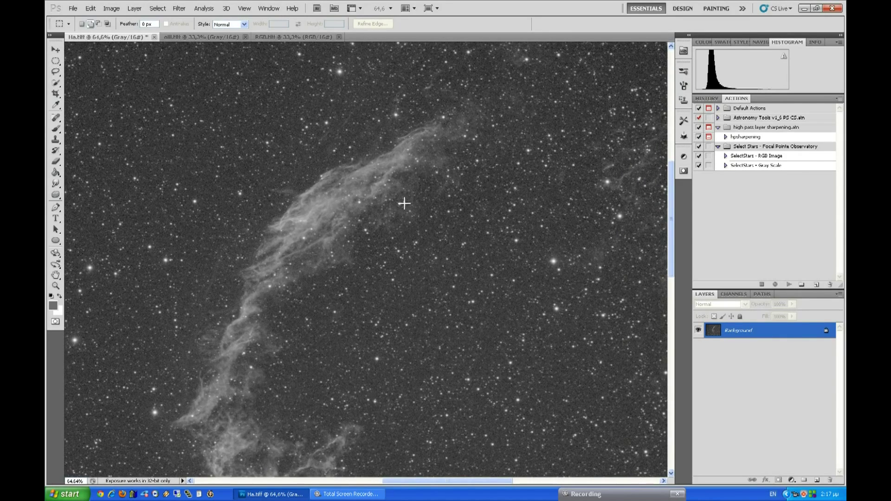
Step: Start a Curves adjustment, sample the bright nebula filament's tone, and add a matching curve point at input 46, output 47
left_click(112, 9)
mouse_move(193, 34)
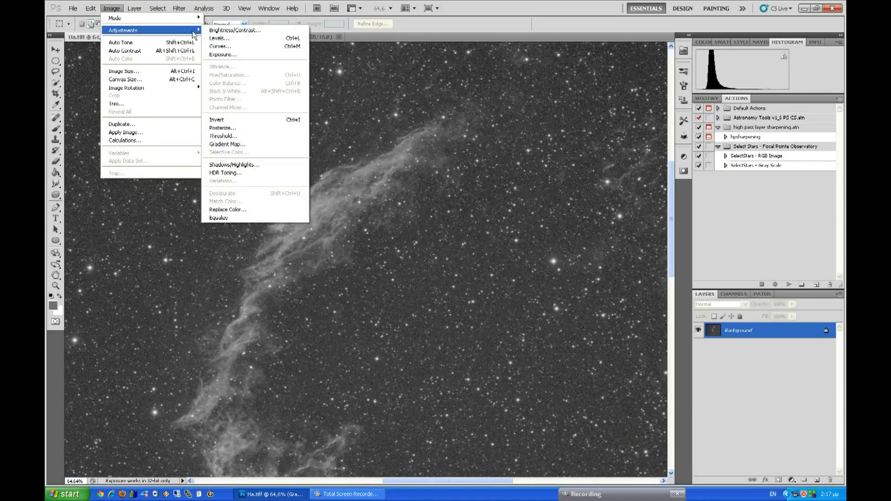
left_click(221, 47)
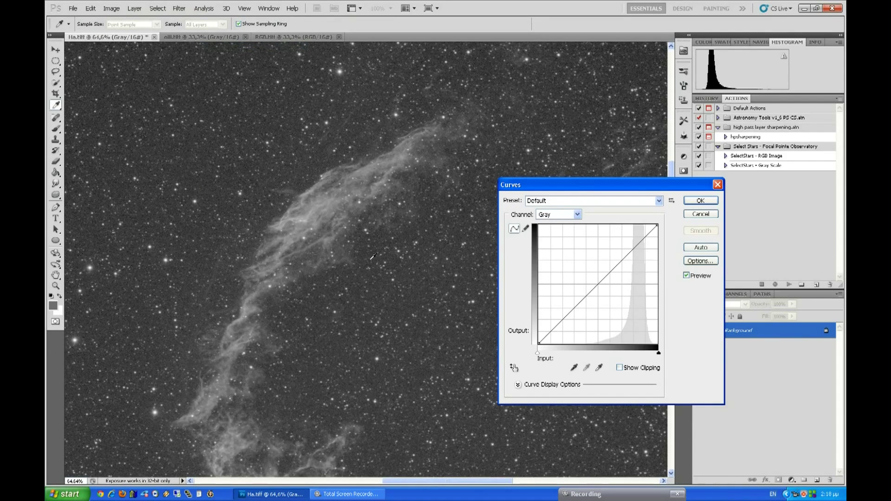
left_click(317, 208)
left_click(316, 209)
left_click(315, 209)
left_click(317, 207)
left_click(315, 207)
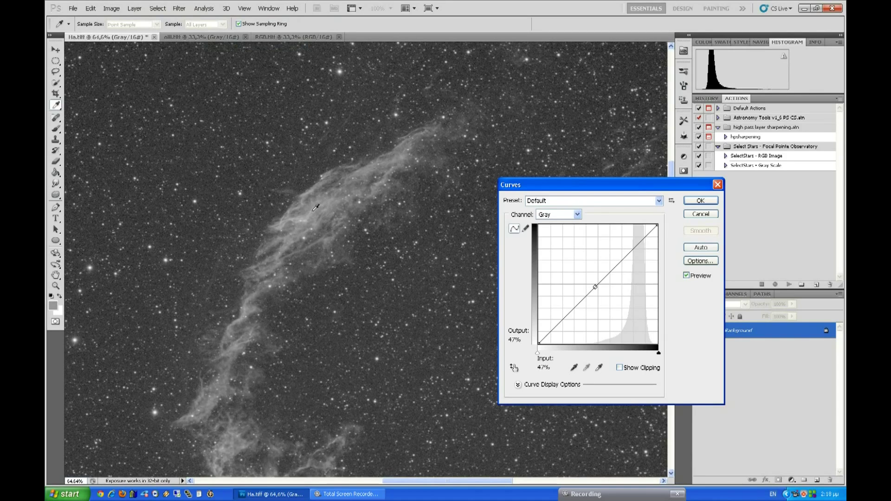
left_click(595, 287)
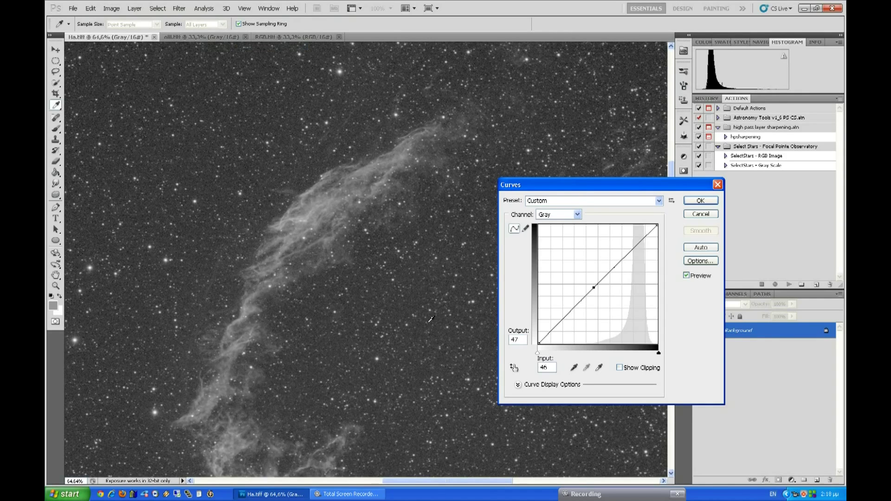
Step: Sample the sky background's tone and add a curve point for it, raised to input 79, output 85
left_click(454, 330)
left_click(455, 327)
left_click(633, 247)
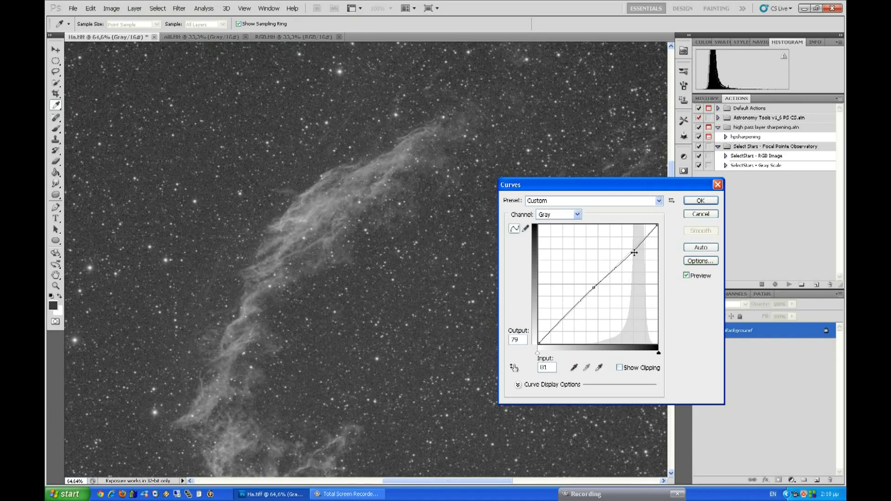
key("Up")
key("Up")
key("Up")
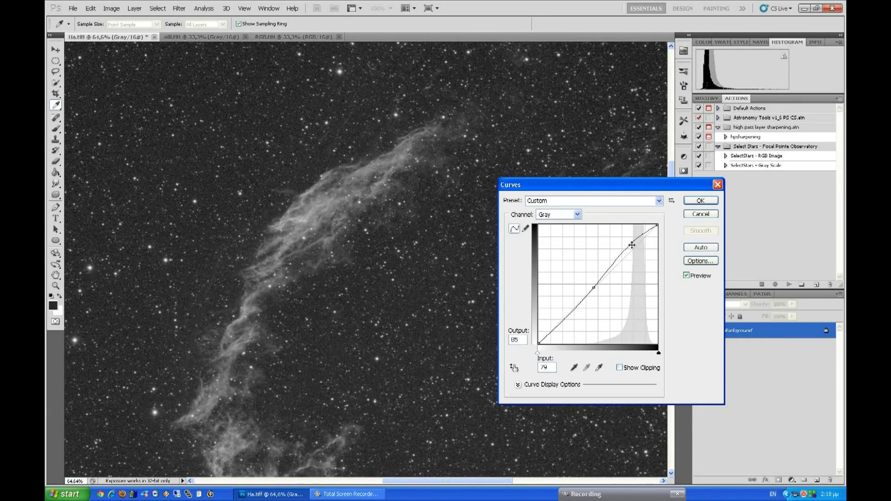
Step: Move the nebula's curve point to input 48, output 46, and compare the result with the unadjusted image
left_click_drag(594, 288, 595, 286)
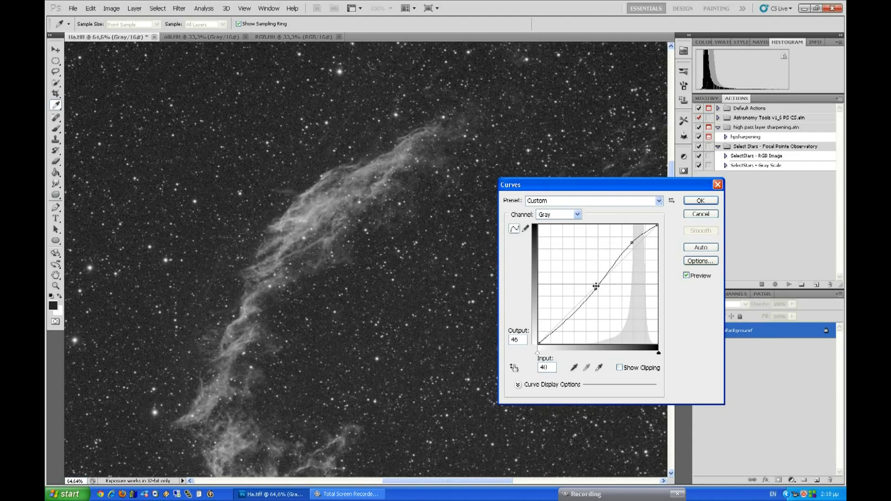
left_click(690, 273)
left_click(690, 273)
Step: Smooth the curve with a point at input 58, output 60, one between it and the background point, and one at input 40, output 34
left_click(606, 272)
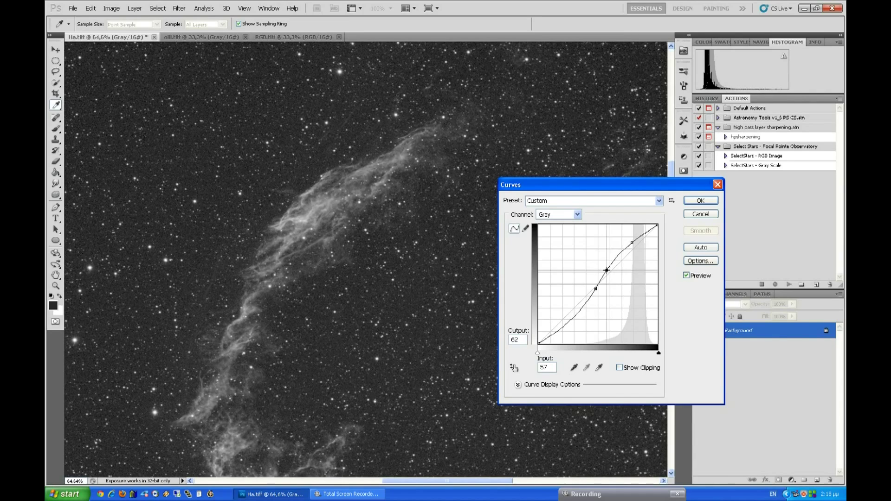
left_click_drag(606, 273, 607, 273)
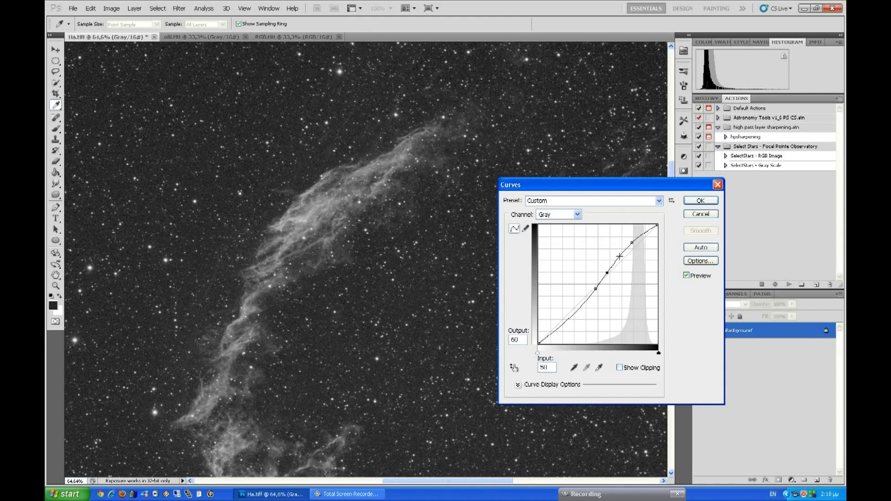
left_click_drag(620, 256, 618, 259)
left_click(584, 302)
left_click_drag(584, 302, 587, 302)
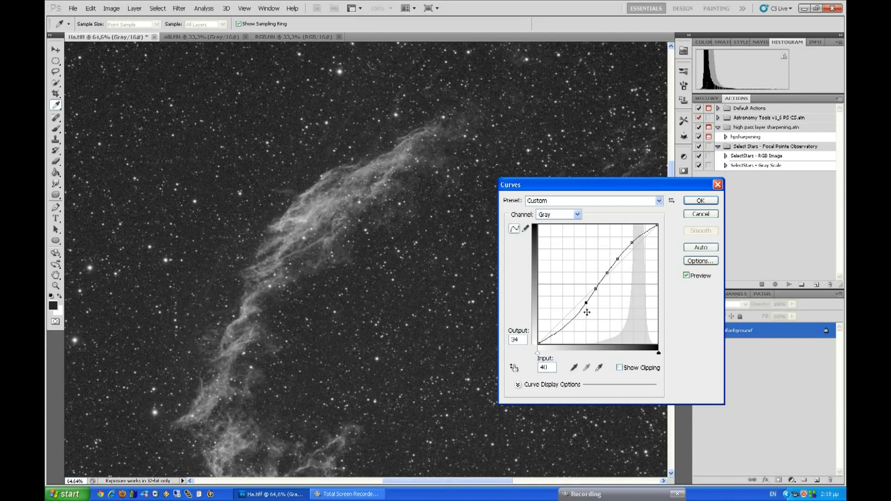
Step: Compare the image with and without the curve, including the faint nebulosity near its right edge, and apply the Curves adjustment
left_click(686, 275)
left_click(687, 276)
left_click_drag(385, 483, 449, 482)
left_click(686, 276)
left_click(686, 276)
left_click(701, 201)
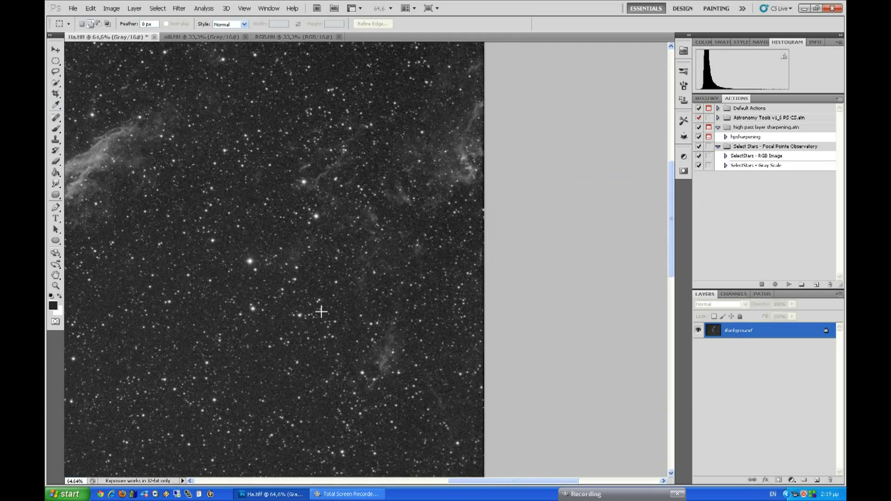
key("ctrl+0")
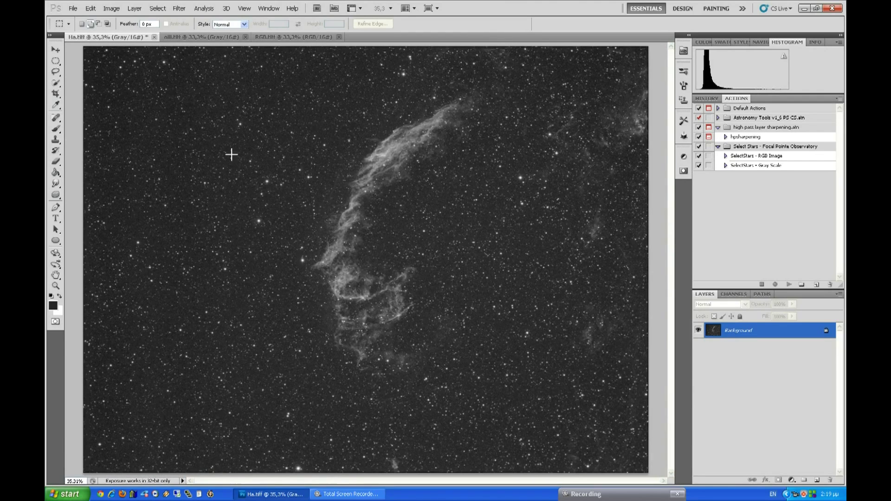